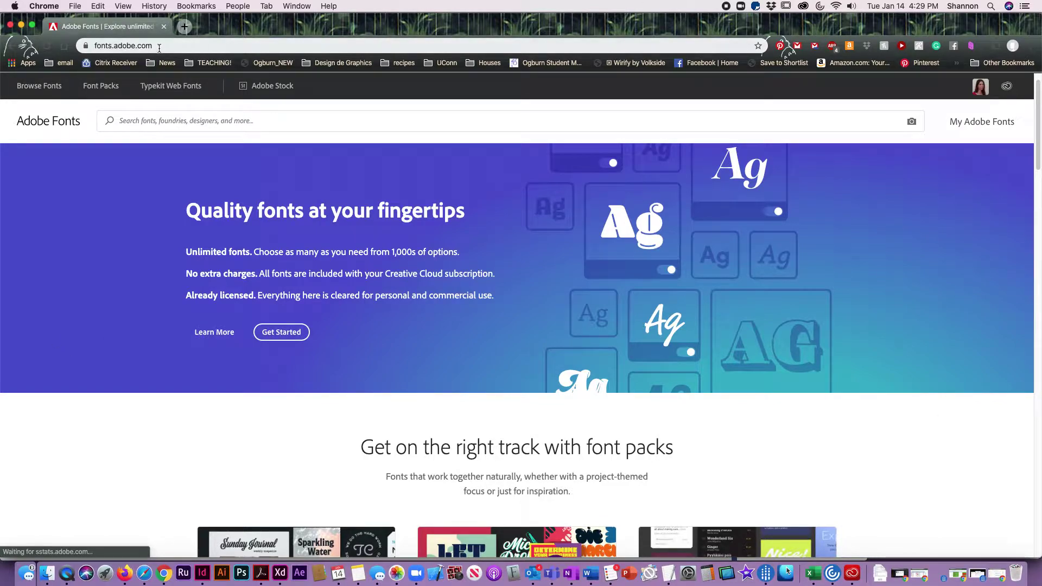
# - Browse the font library and filter it to sans serif fonts recommended for paragraphs, in the medium weight
pyautogui.click(173, 47)
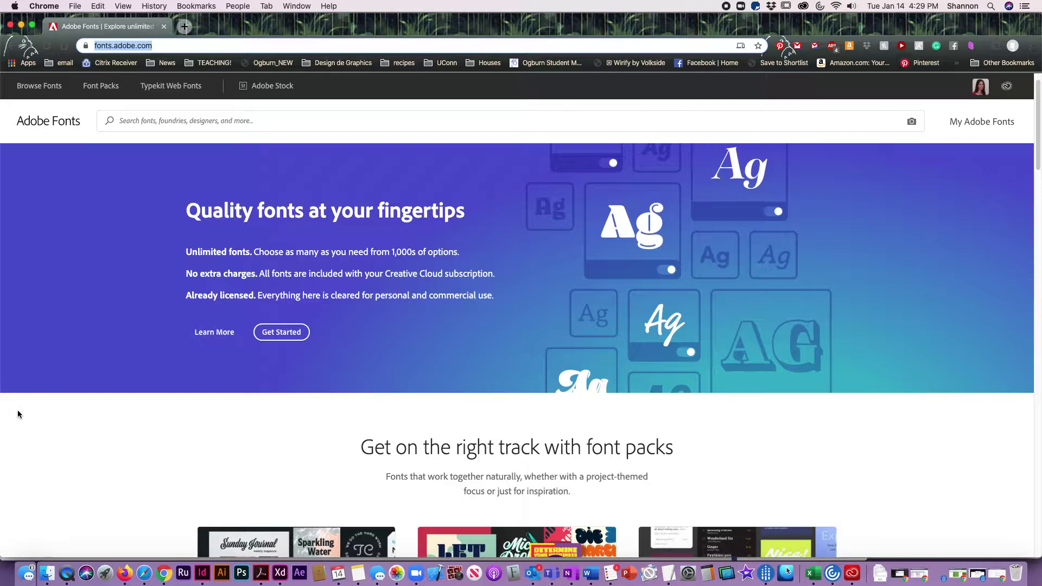
pyautogui.click(917, 477)
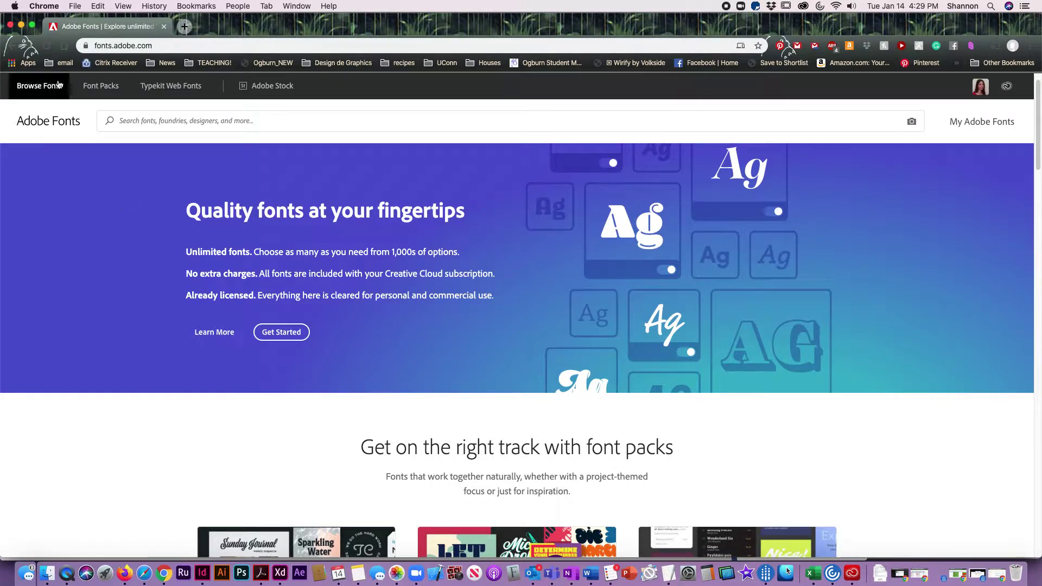
pyautogui.click(52, 84)
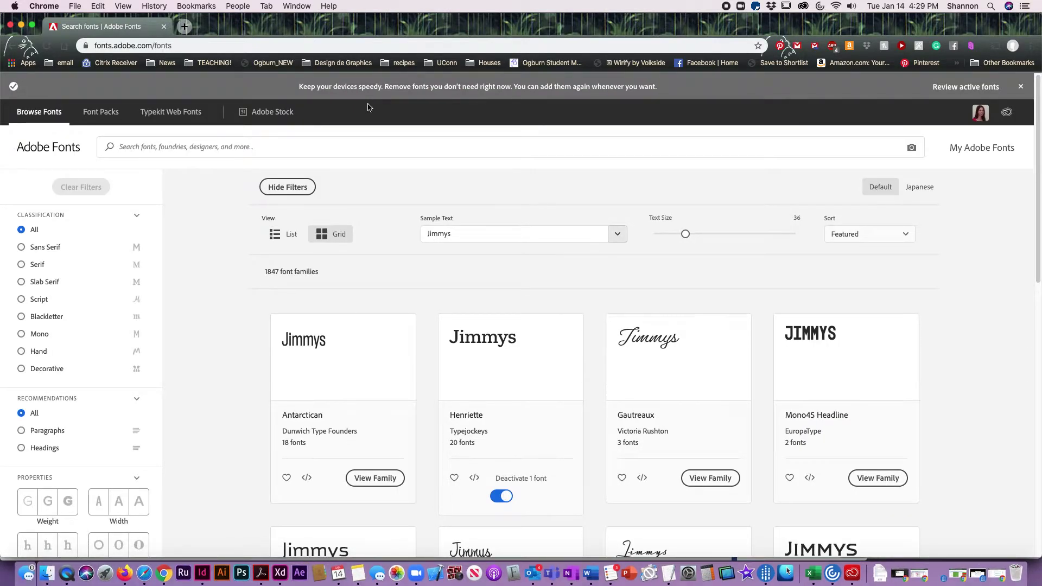
pyautogui.click(46, 251)
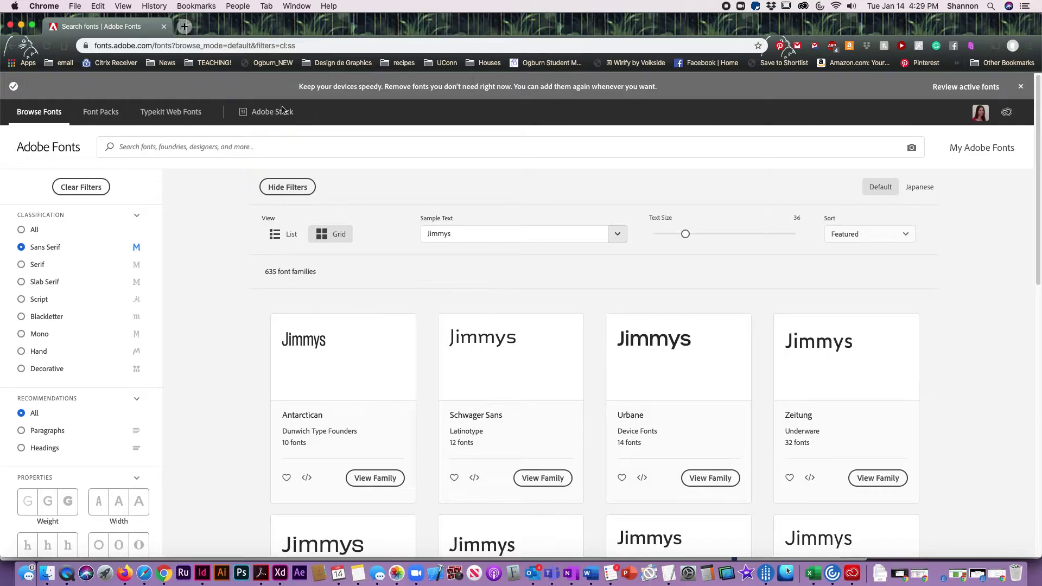
pyautogui.scroll(-2, 187, 318)
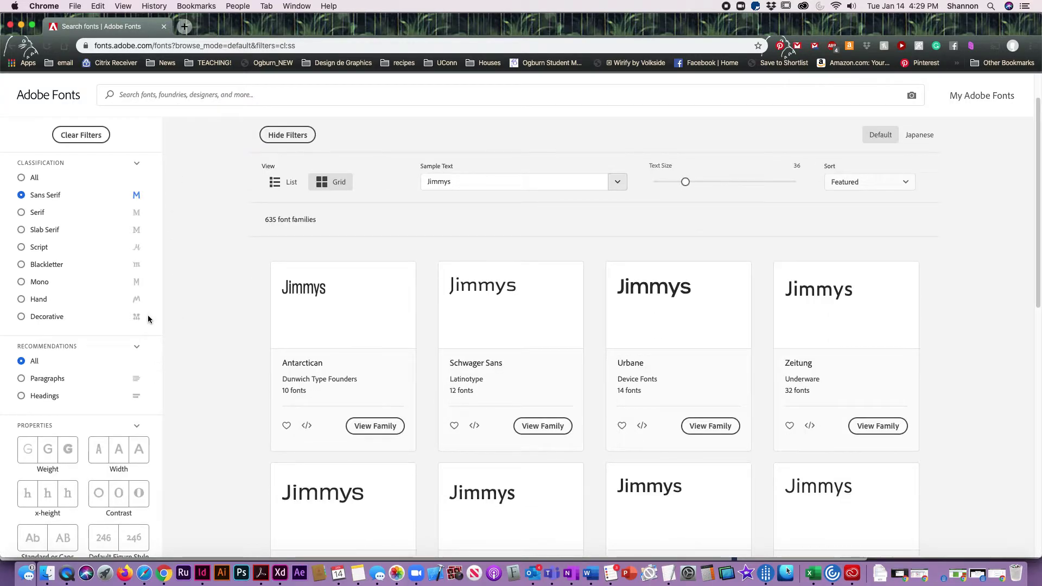
pyautogui.click(55, 379)
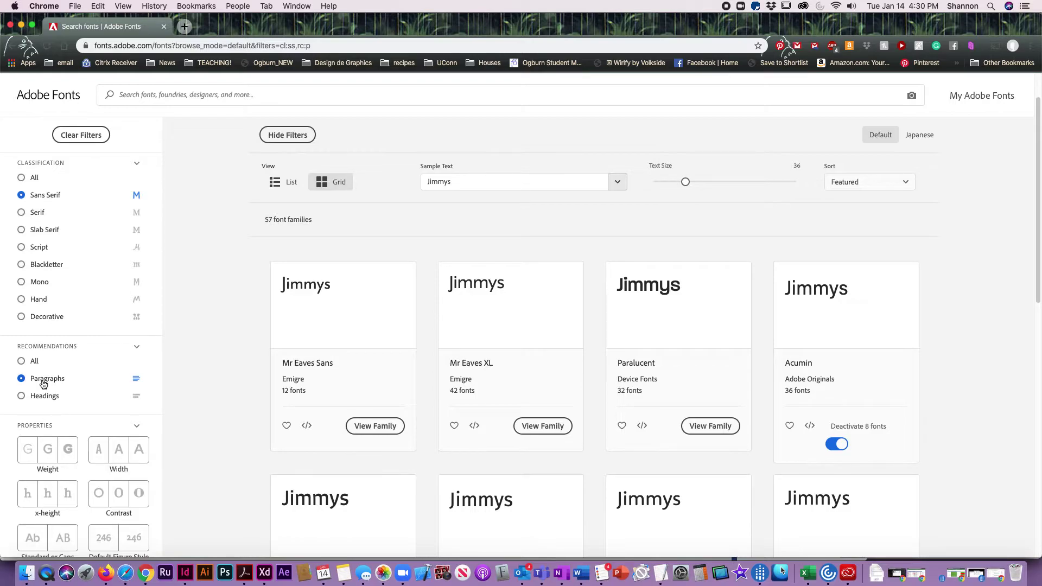
pyautogui.click(45, 455)
pyautogui.click(45, 459)
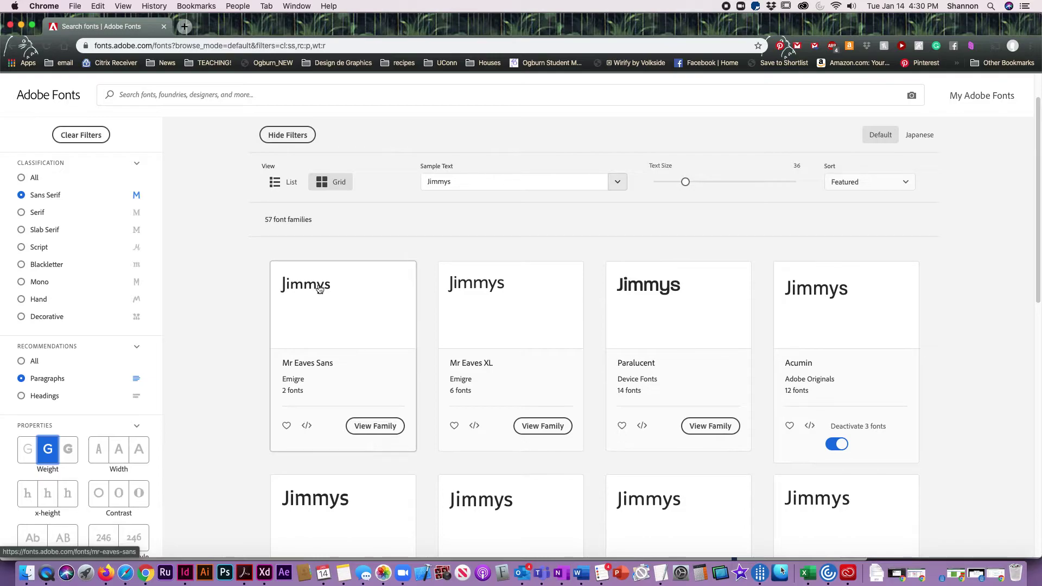
# - Open the Mr Eaves Sans family and activate the Mr Eaves Mod OT Book font
pyautogui.click(393, 434)
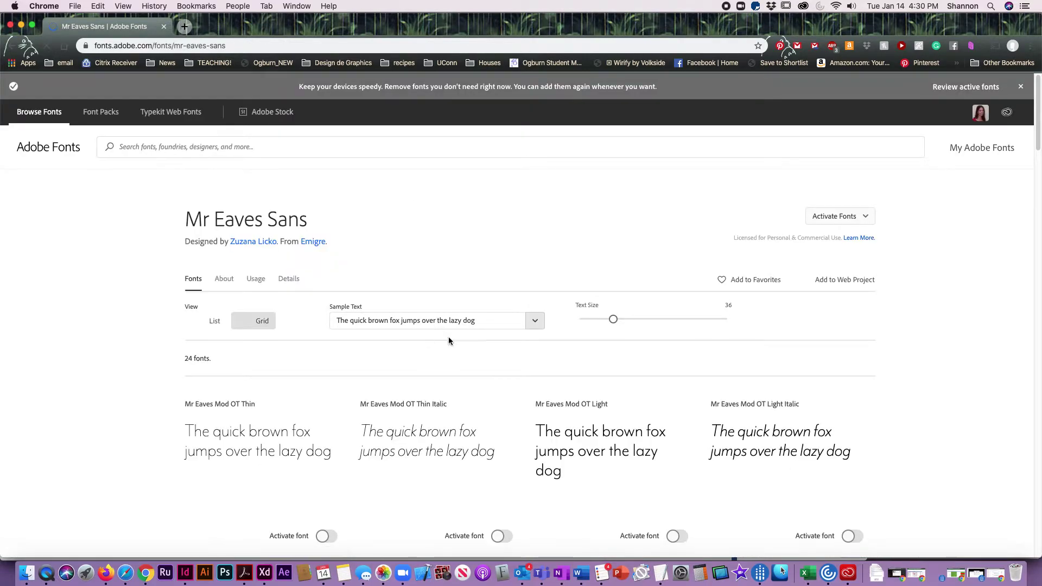
pyautogui.scroll(-2, 228, 451)
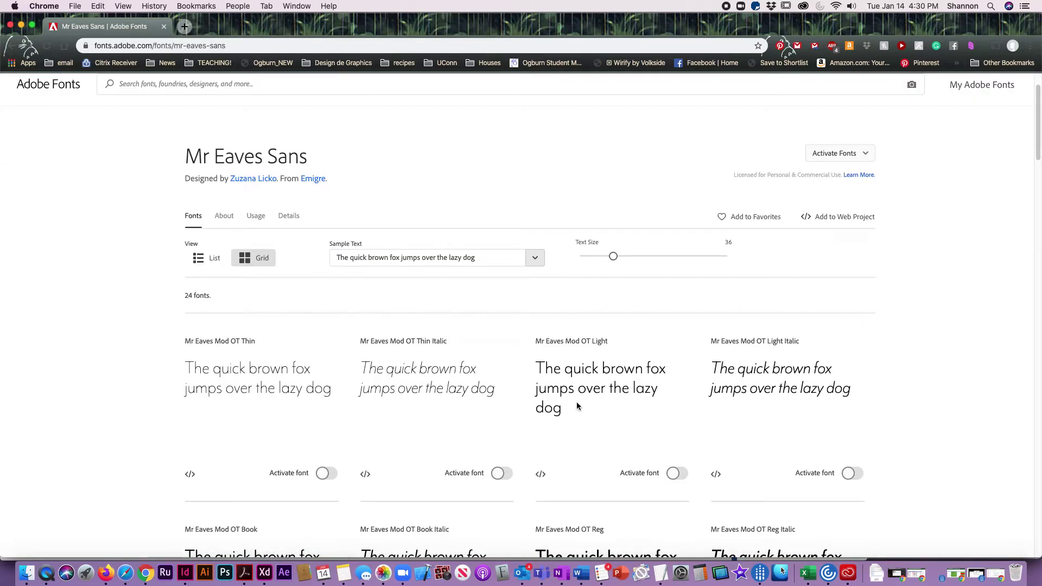
pyautogui.scroll(1, 578, 402)
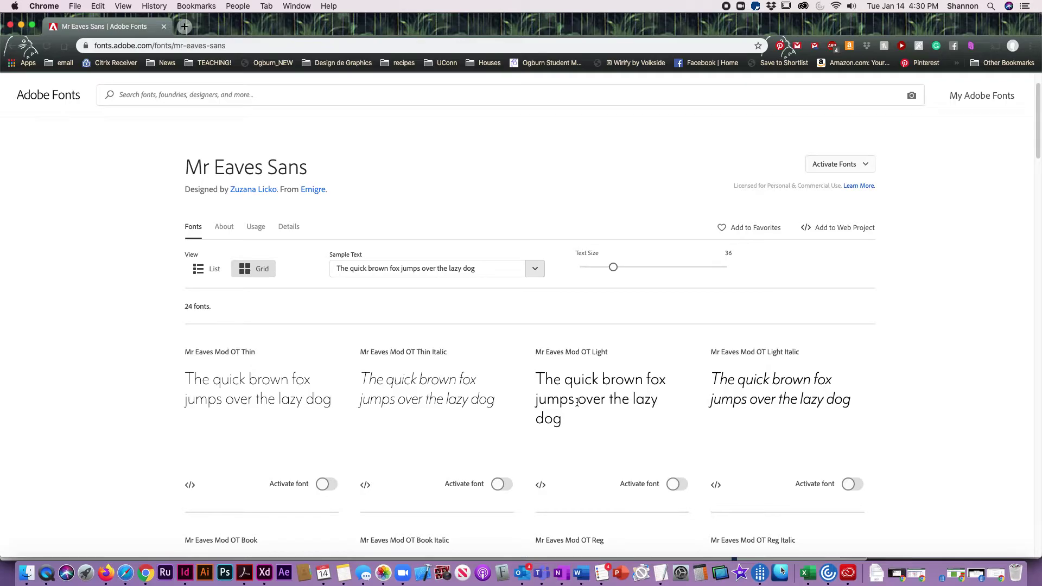
pyautogui.scroll(-3, 576, 401)
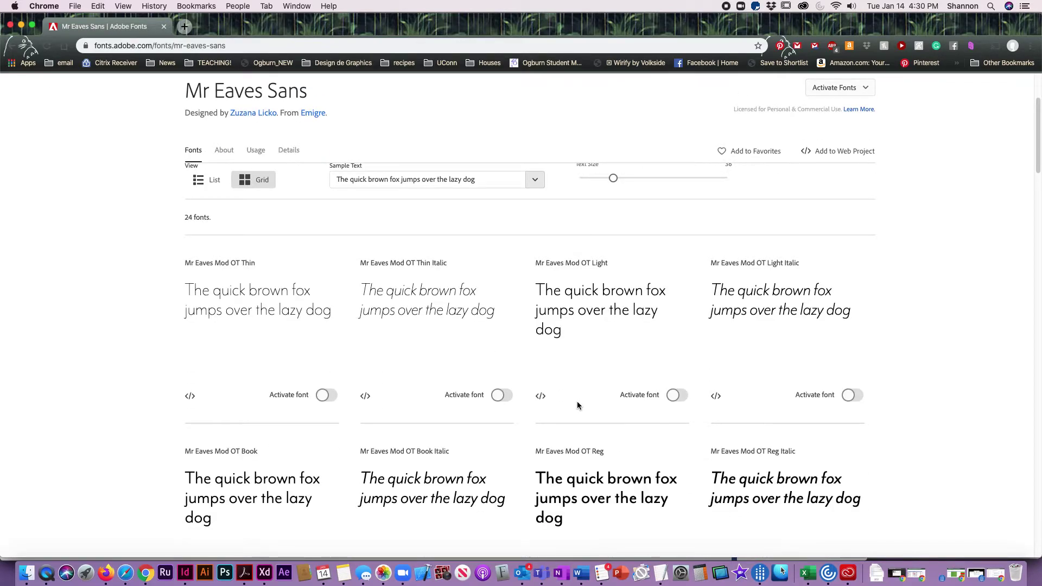
pyautogui.scroll(-4, 578, 403)
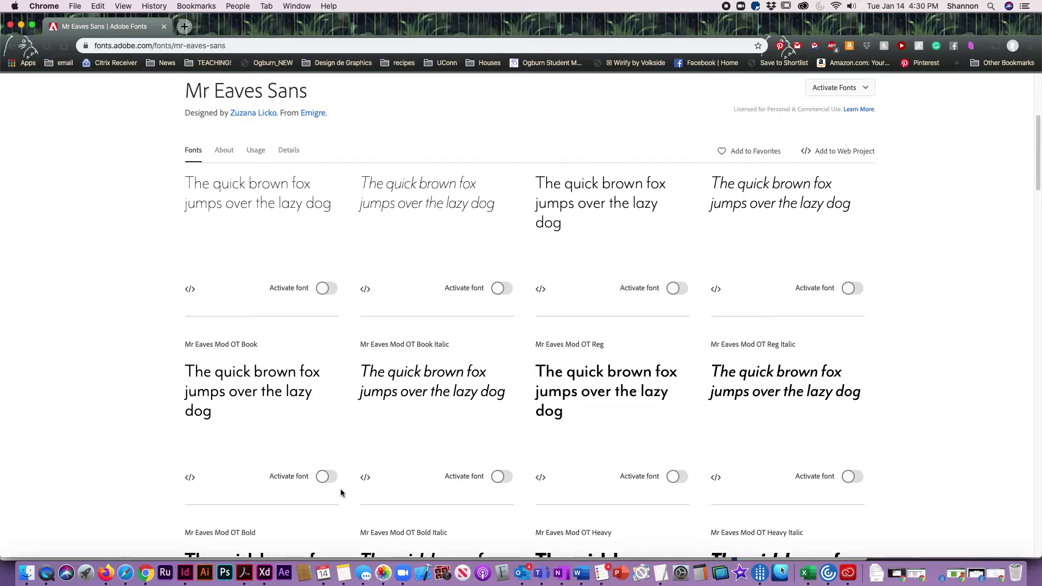
pyautogui.click(324, 477)
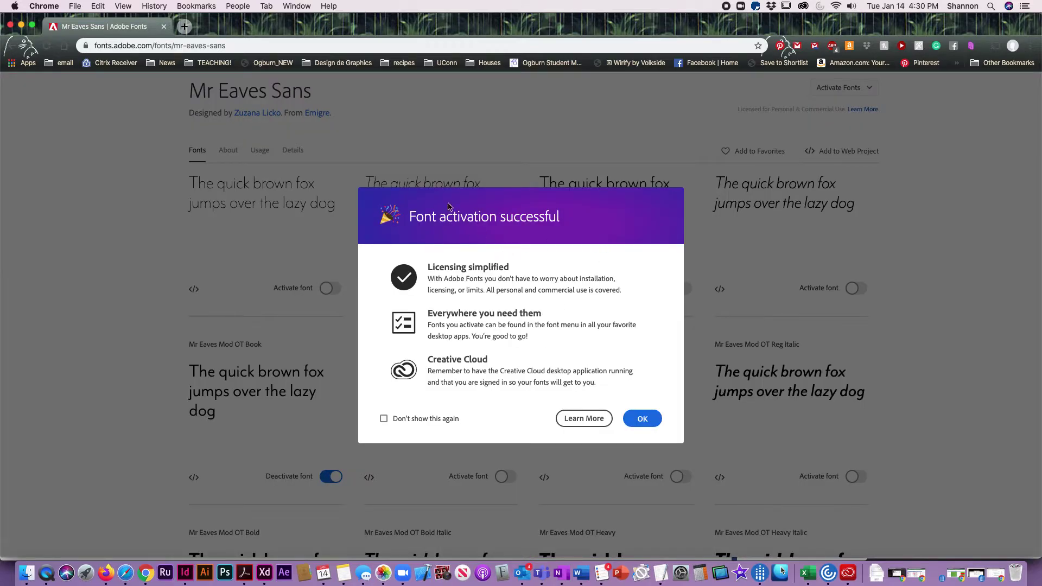
pyautogui.click(650, 420)
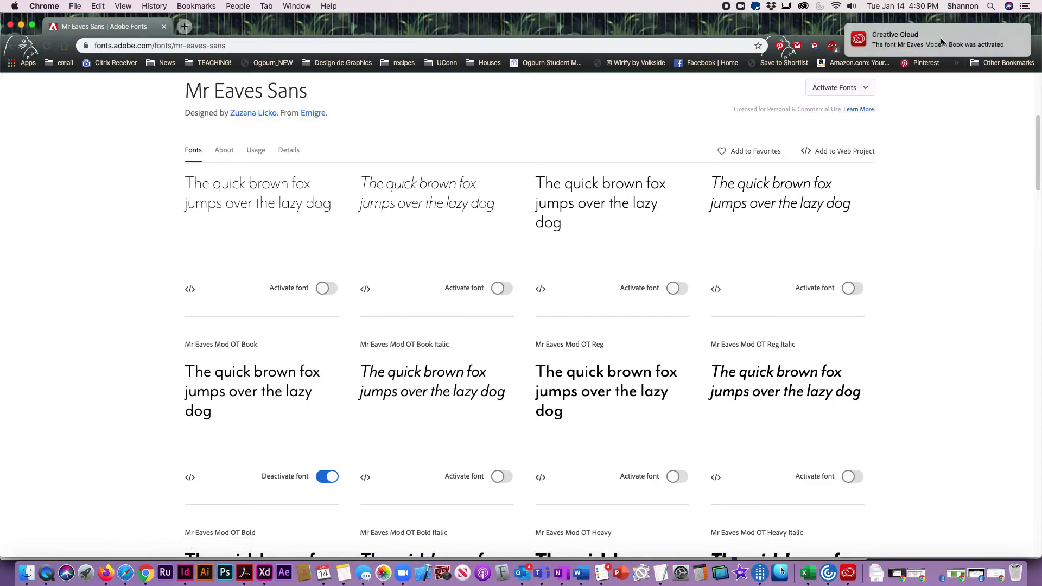
pyautogui.click(889, 44)
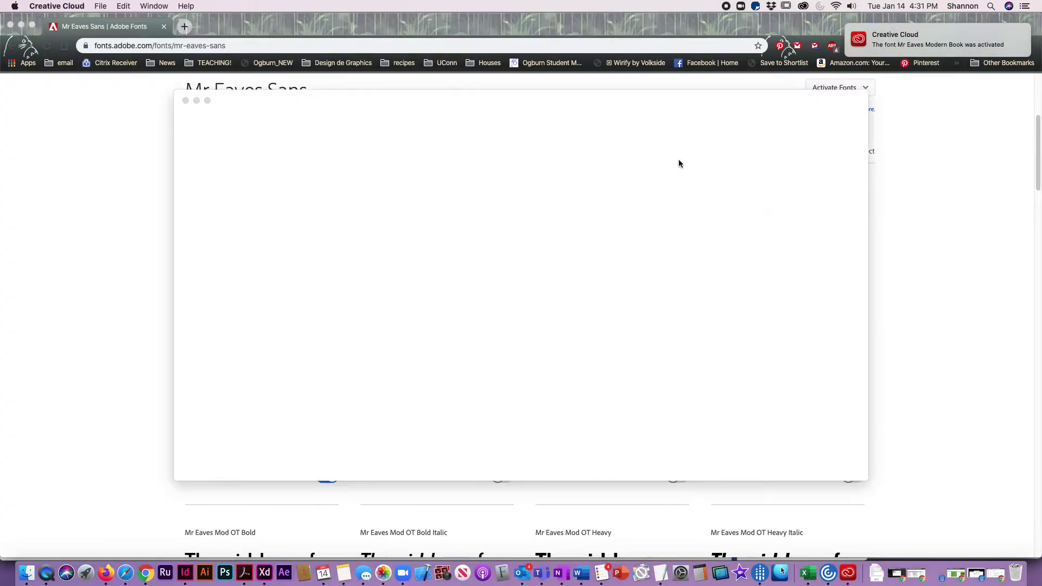
pyautogui.click(132, 192)
# - Switch to InDesign and create a one-page portrait document, 8.5 x 11 in, without facing pages
pyautogui.click(186, 573)
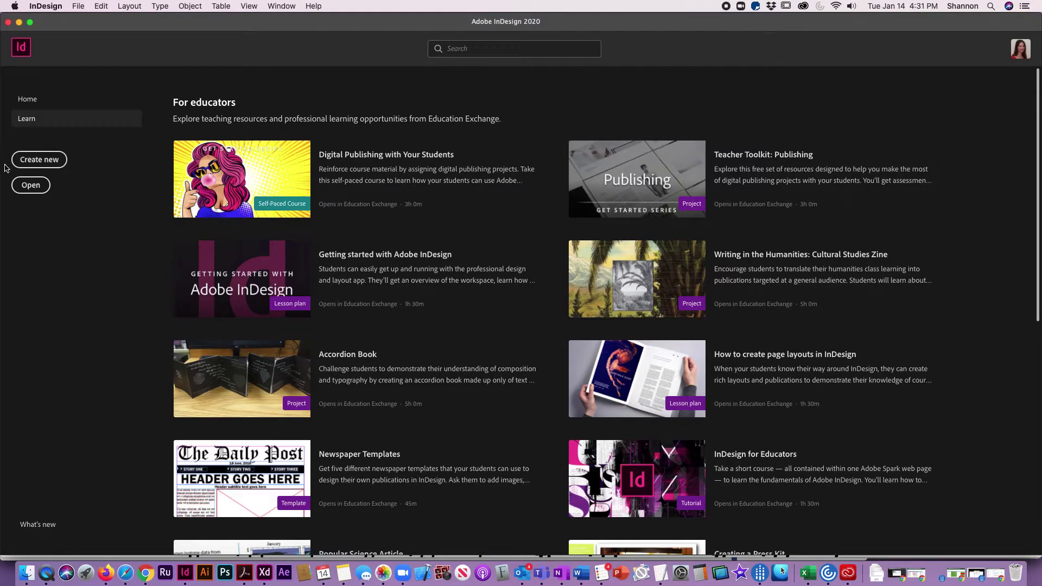
pyautogui.click(27, 163)
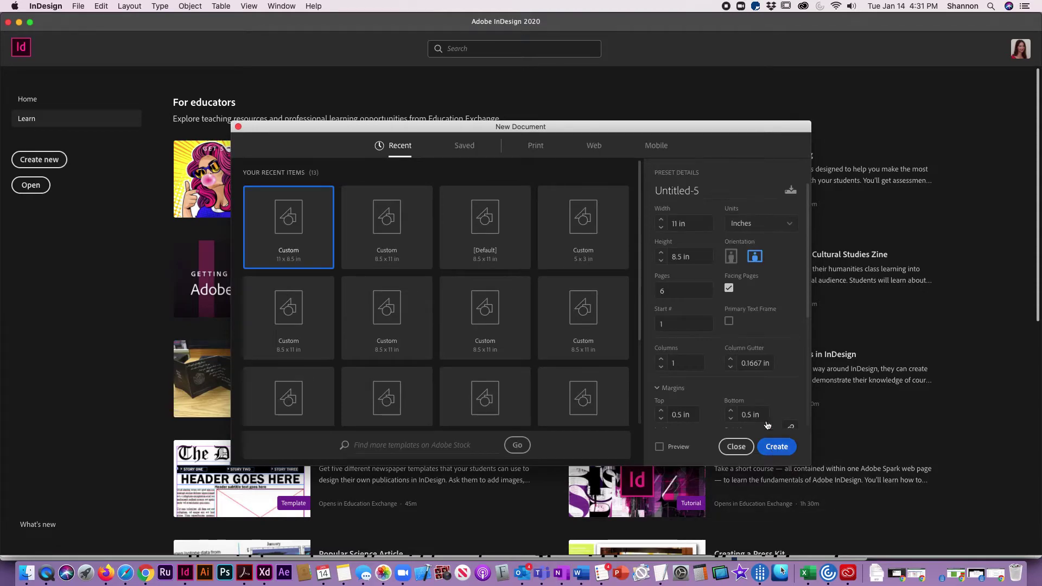
pyautogui.click(729, 288)
pyautogui.click(732, 257)
pyautogui.doubleClick(684, 293)
pyautogui.write('1')
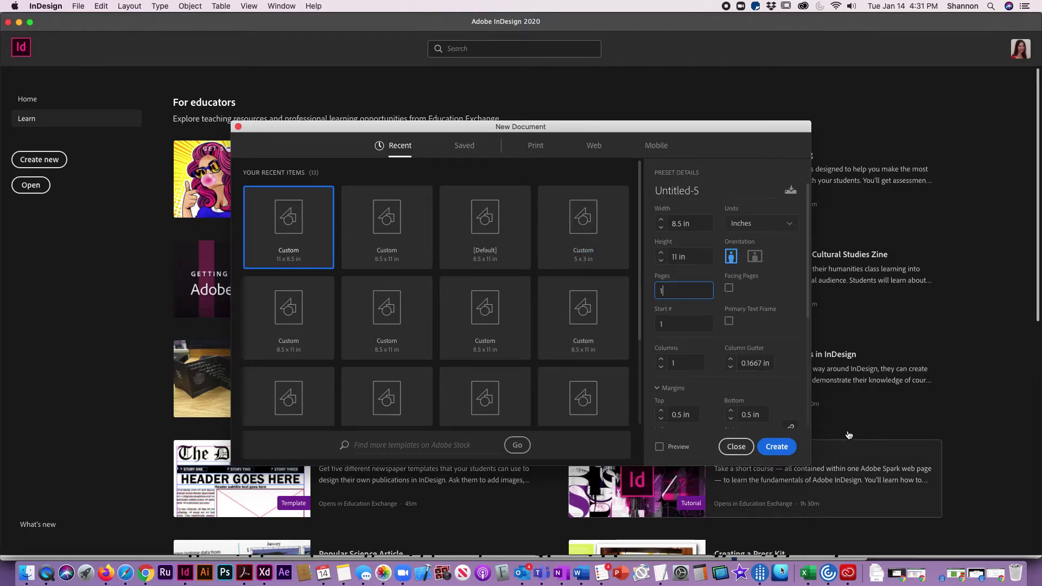
pyautogui.click(778, 447)
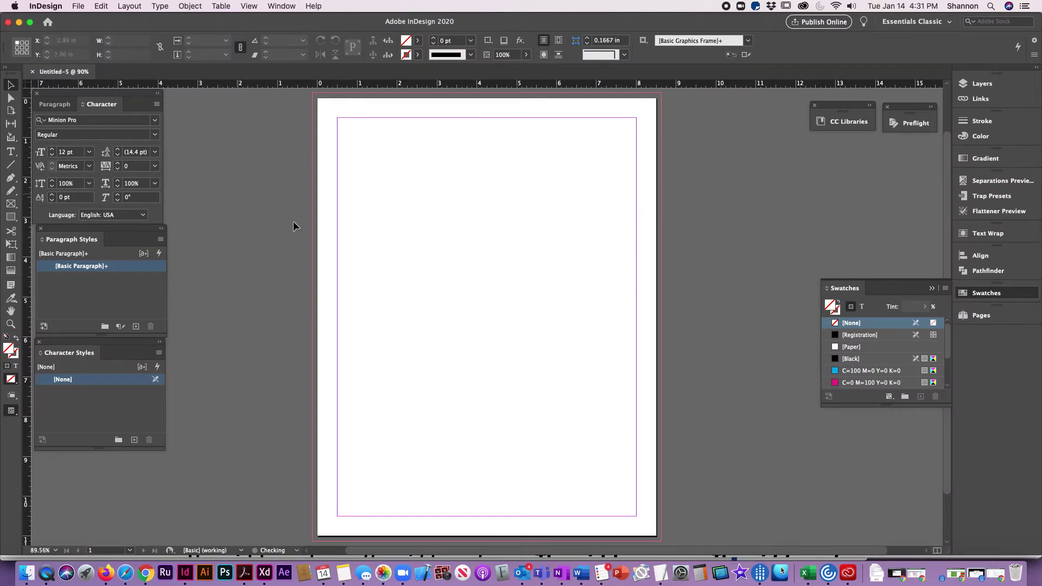
# - Set the document's bleed to 0 in on all sides
pyautogui.press('super+alt+p')
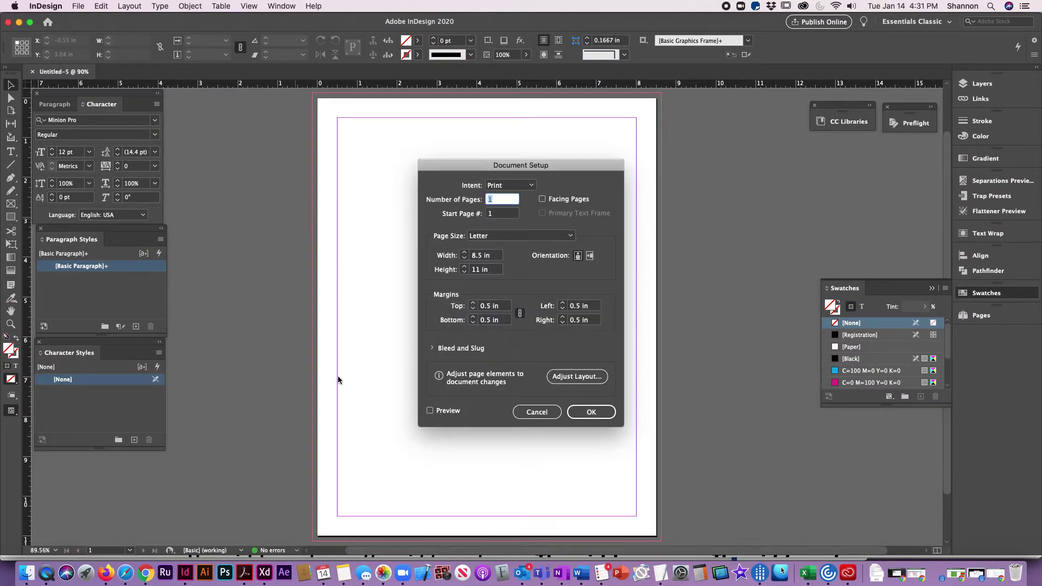
pyautogui.click(434, 349)
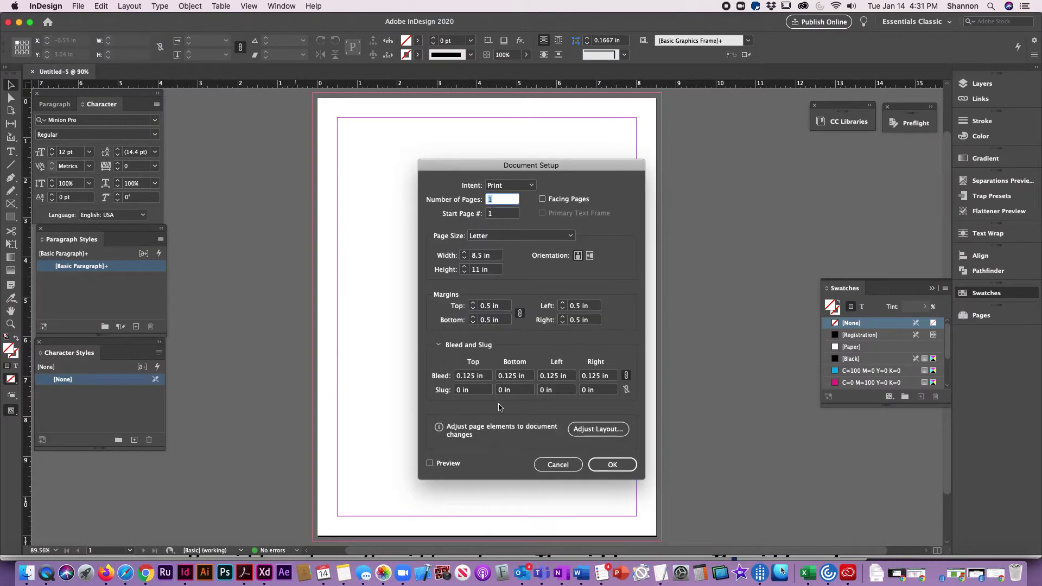
pyautogui.click(488, 375)
pyautogui.write('0')
pyautogui.press('Tab')
pyautogui.press('Tab')
pyautogui.press('Return')
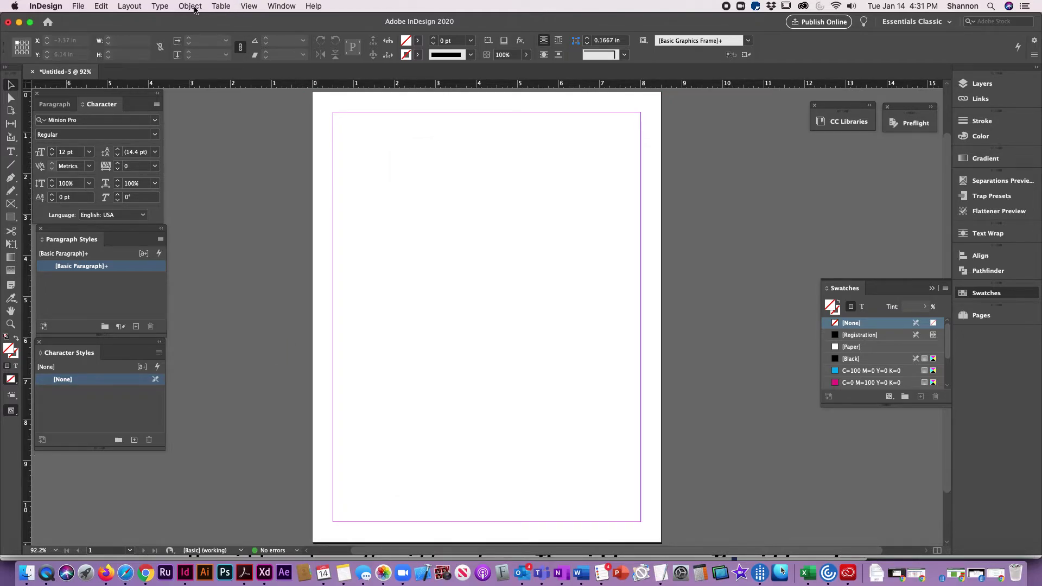
# - Divide the page into 2 columns
pyautogui.click(130, 6)
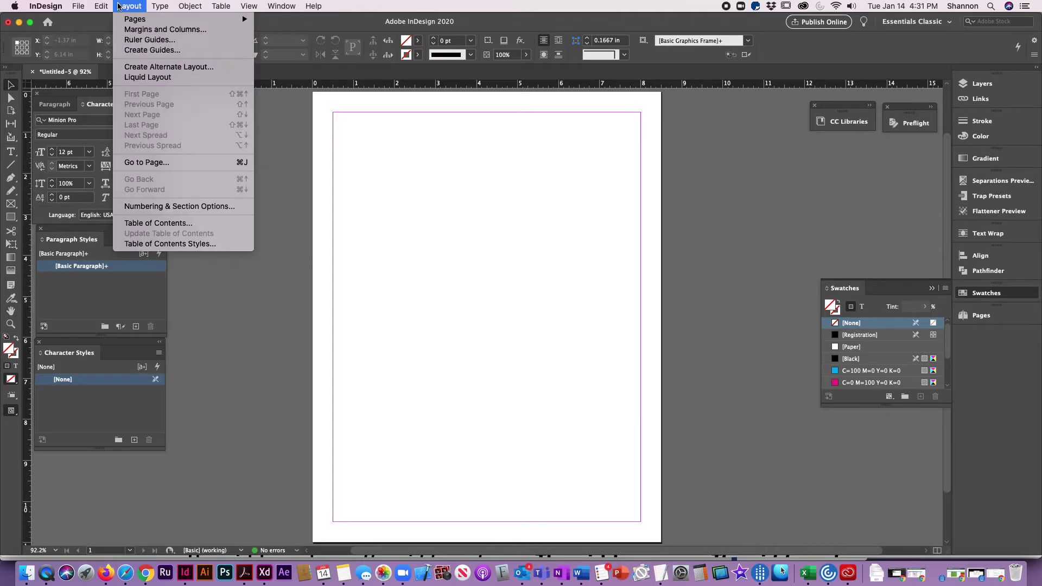
pyautogui.click(129, 30)
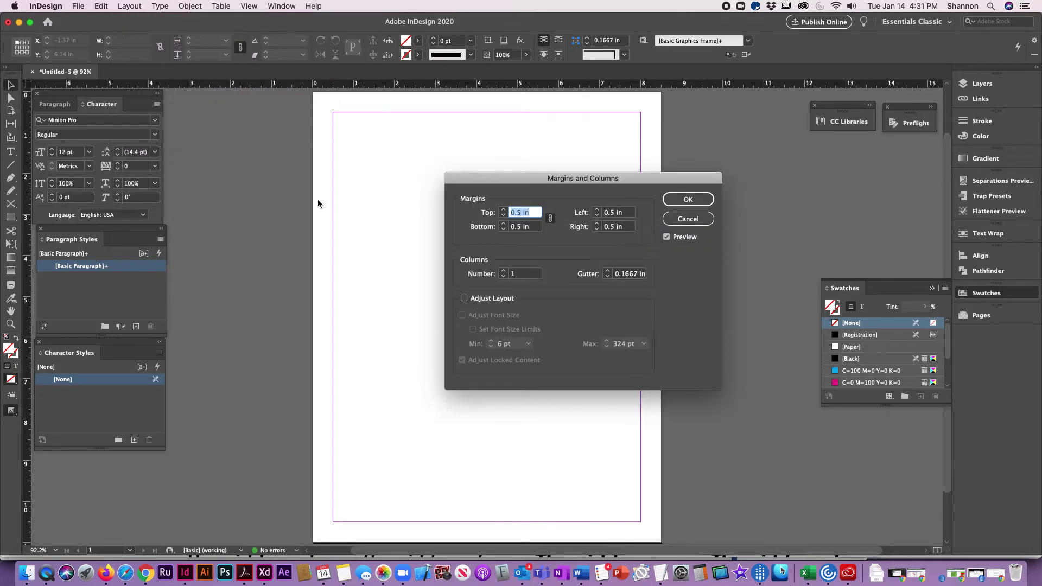
pyautogui.doubleClick(508, 274)
pyautogui.write('2')
pyautogui.press('Return')
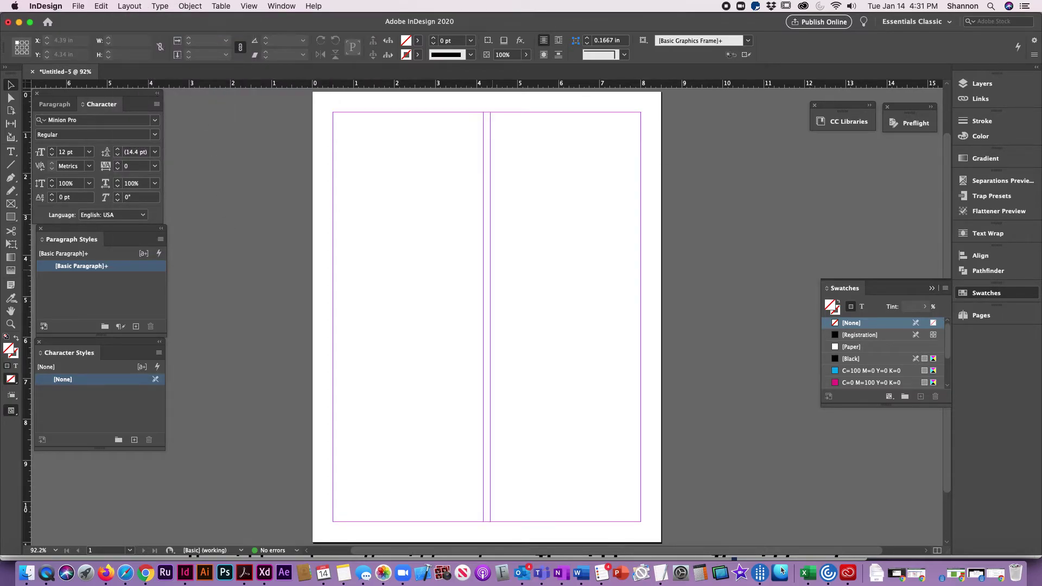
# - Draw a text frame about 3.67 x 10 in that fills the page's first column
pyautogui.click(10, 152)
pyautogui.moveTo(333, 116); pyautogui.dragTo(475, 524)
pyautogui.press('Escape')
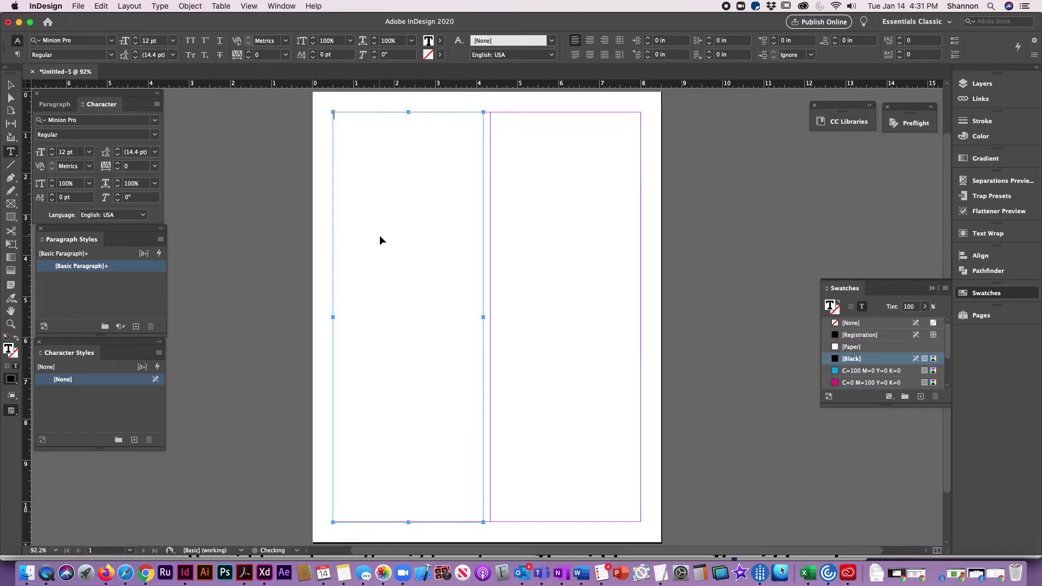
# - Copy the family name "Mr Eaves Sans" from the Adobe Fonts page in Chrome and paste it into the InDesign text frame
pyautogui.press('super+Tab')
pyautogui.click(315, 95)
pyautogui.moveTo(315, 95); pyautogui.dragTo(160, 98)
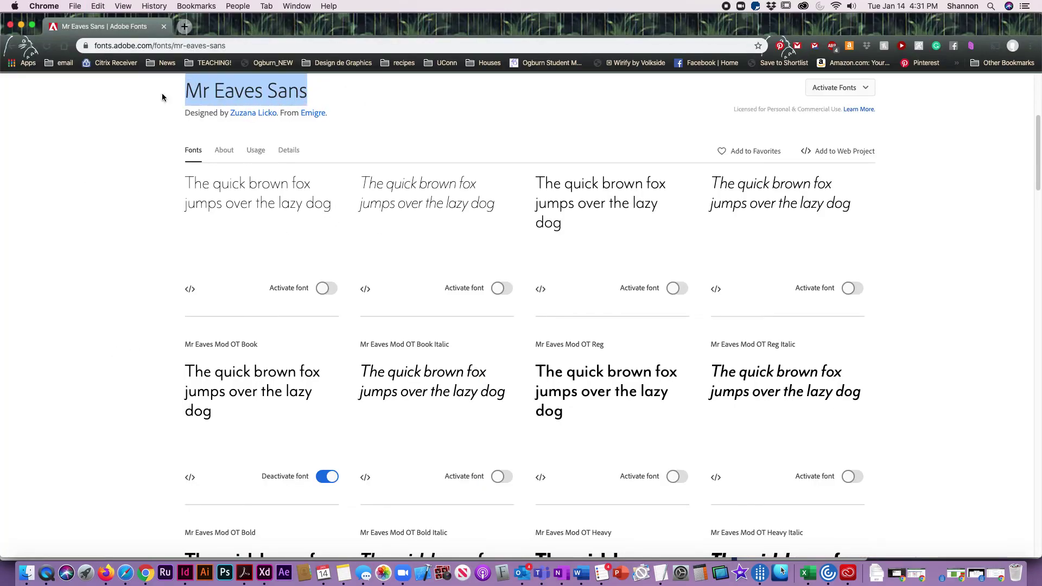
pyautogui.press('super+c')
pyautogui.press('super+Tab')
pyautogui.click(376, 137)
pyautogui.press('super+v')
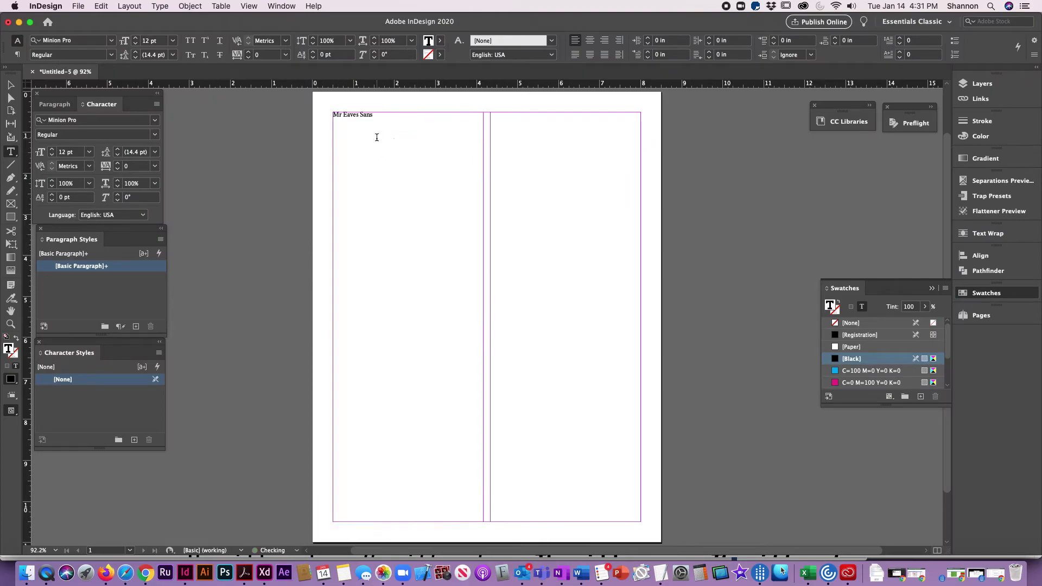
# - Clear the font list filter and set the pasted "Mr Eaves Sans" text in Mr Eaves Mod OT Book
pyautogui.press('super+a')
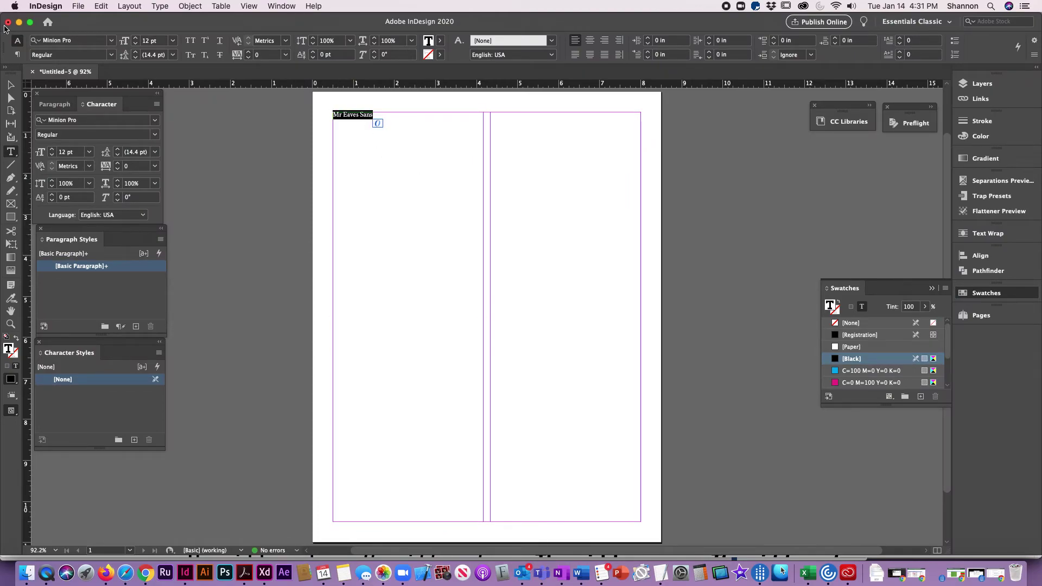
pyautogui.click(81, 41)
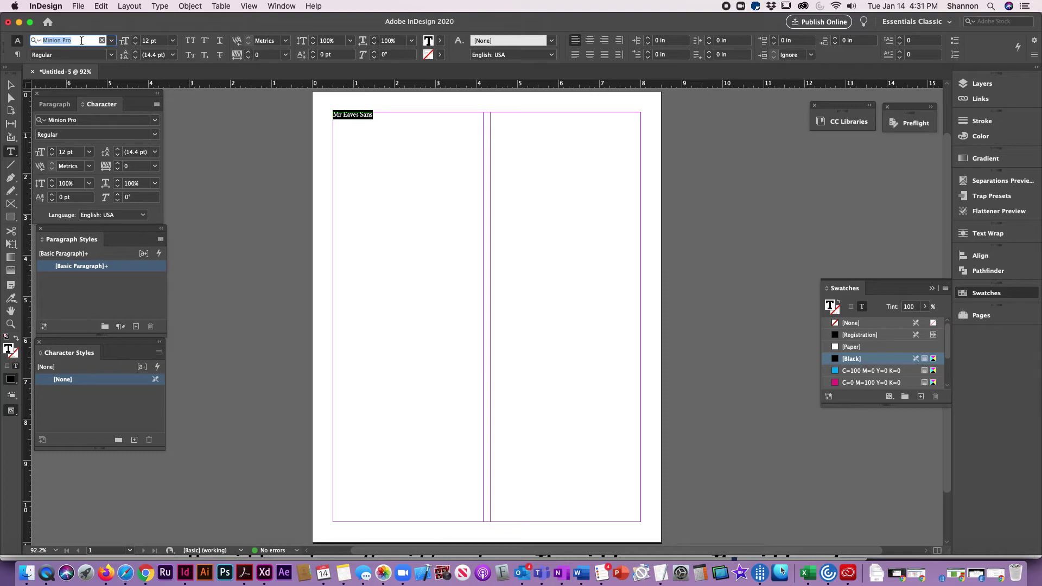
pyautogui.write('mr')
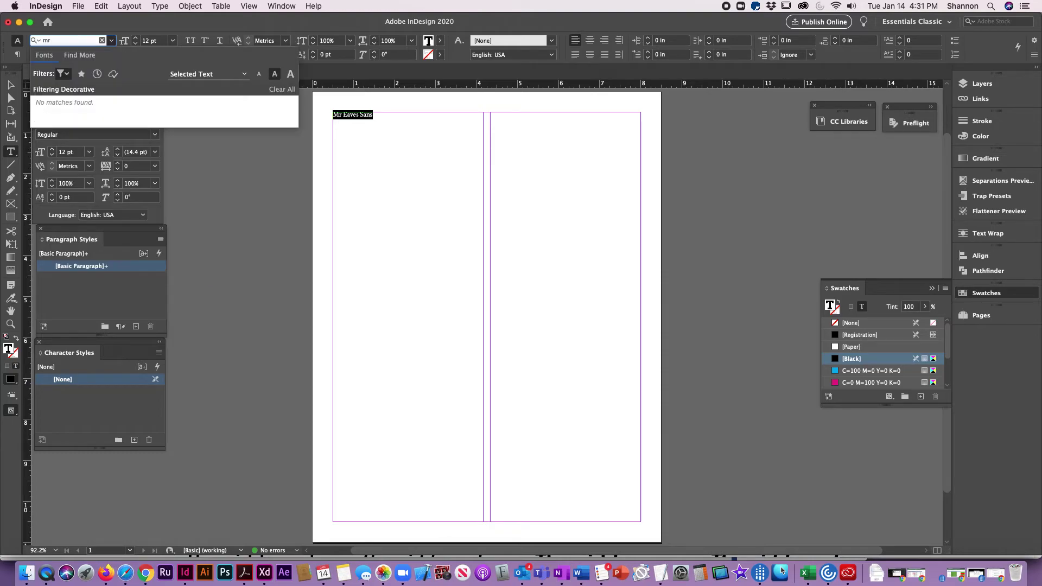
pyautogui.click(63, 74)
pyautogui.click(147, 92)
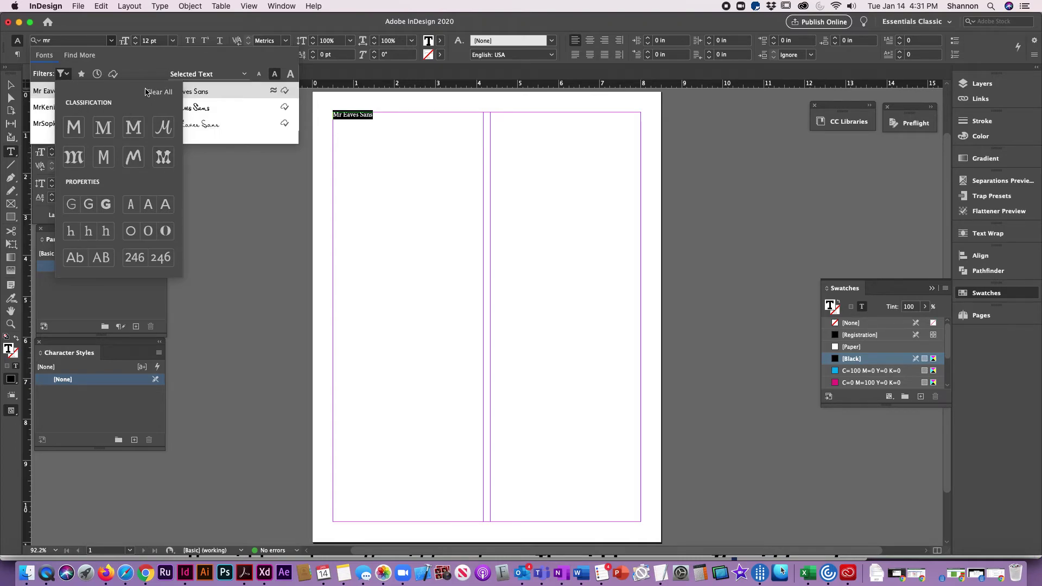
pyautogui.click(224, 53)
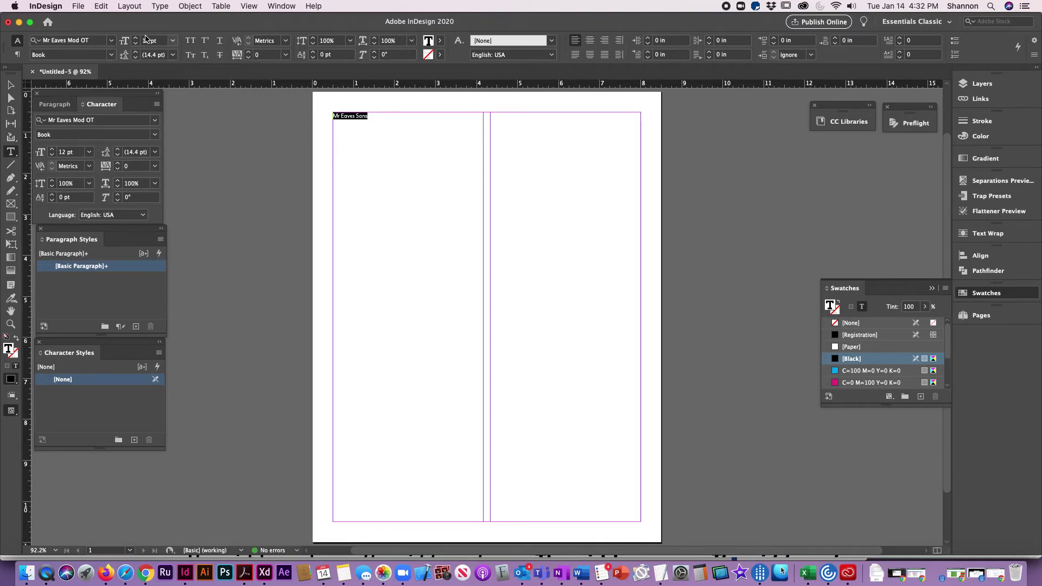
# - Enlarge the "Mr Eaves Sans" text to 34 pt and deselect its frame
pyautogui.click(410, 121)
pyautogui.tripleClick(410, 121)
pyautogui.click(124, 96)
pyautogui.press('super+shift+period')
pyautogui.press('super+shift+period')
pyautogui.press('super+shift+period')
pyautogui.press('super+shift+period')
pyautogui.press('super+shift+period')
pyautogui.press('super+shift+period')
pyautogui.press('super+shift+period')
pyautogui.press('super+shift+period')
pyautogui.press('super+shift+period')
pyautogui.press('super+shift+period')
pyautogui.press('super+shift+period')
pyautogui.press('Right')
pyautogui.click(10, 84)
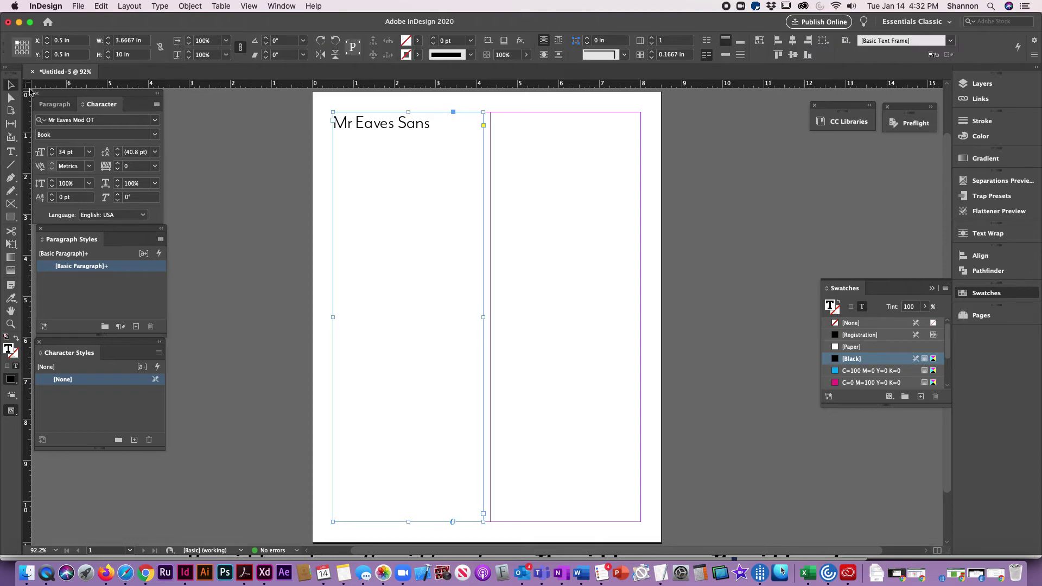
pyautogui.click(243, 145)
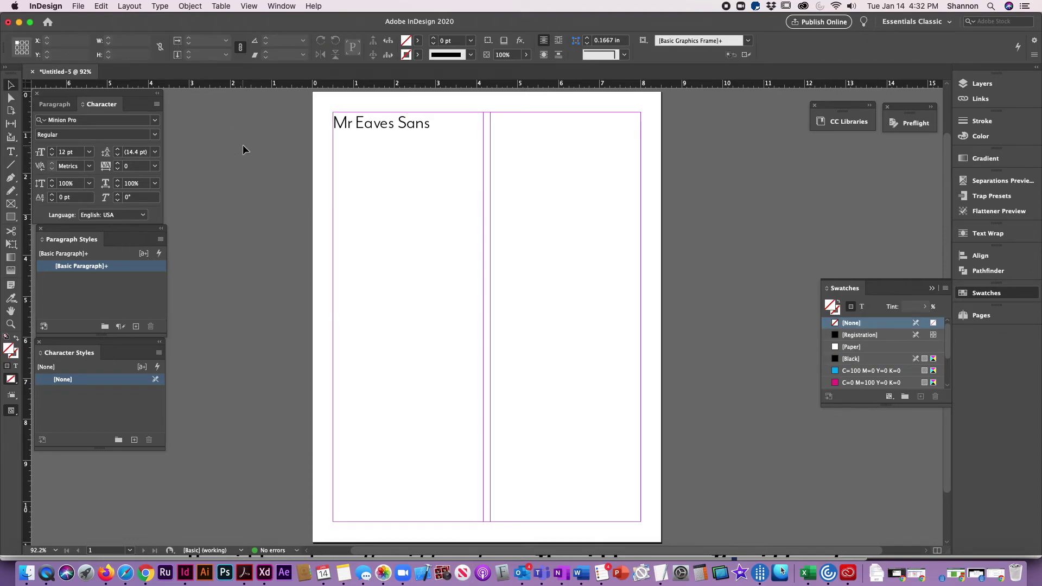
# - Switch to Chrome and go from the Mr Eaves Sans page to the full Adobe Fonts catalogue of font families
pyautogui.press('super+Tab')
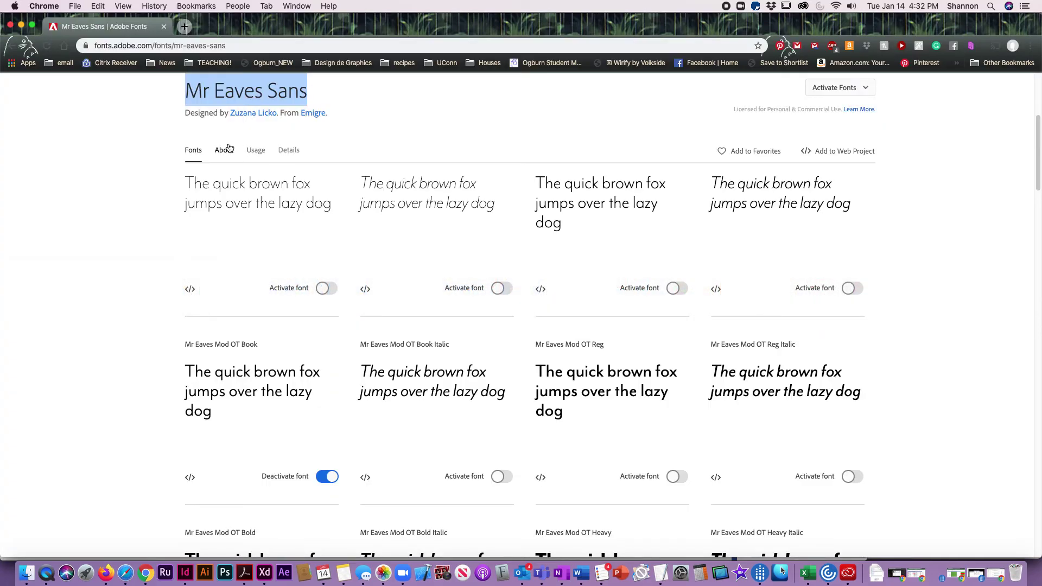
pyautogui.scroll(5, 125, 176)
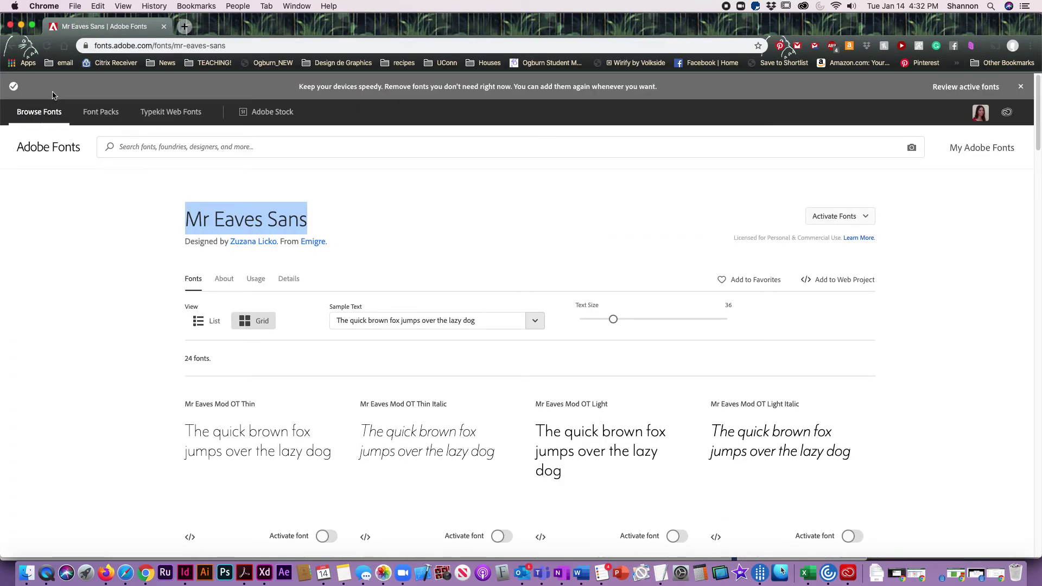
pyautogui.click(48, 123)
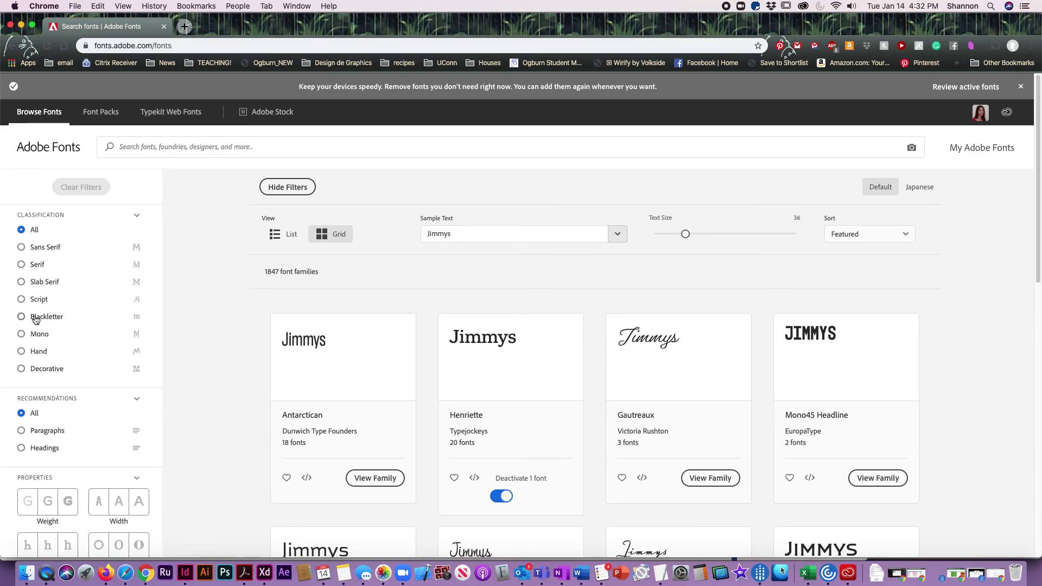
# - Browse the font families by classification, filtering for Blackletter, Decorative and finally Hand
pyautogui.click(36, 319)
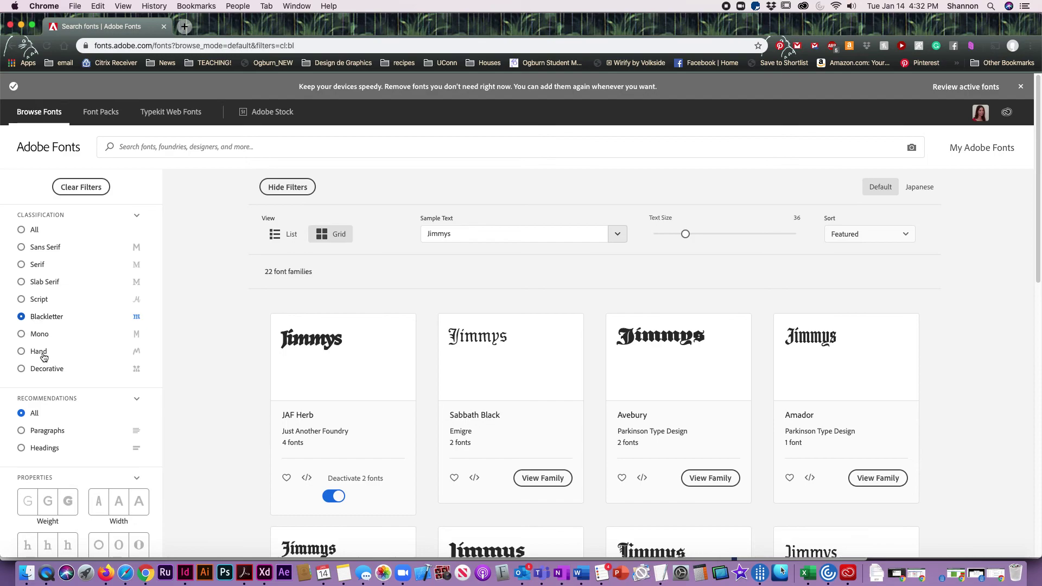
pyautogui.click(47, 371)
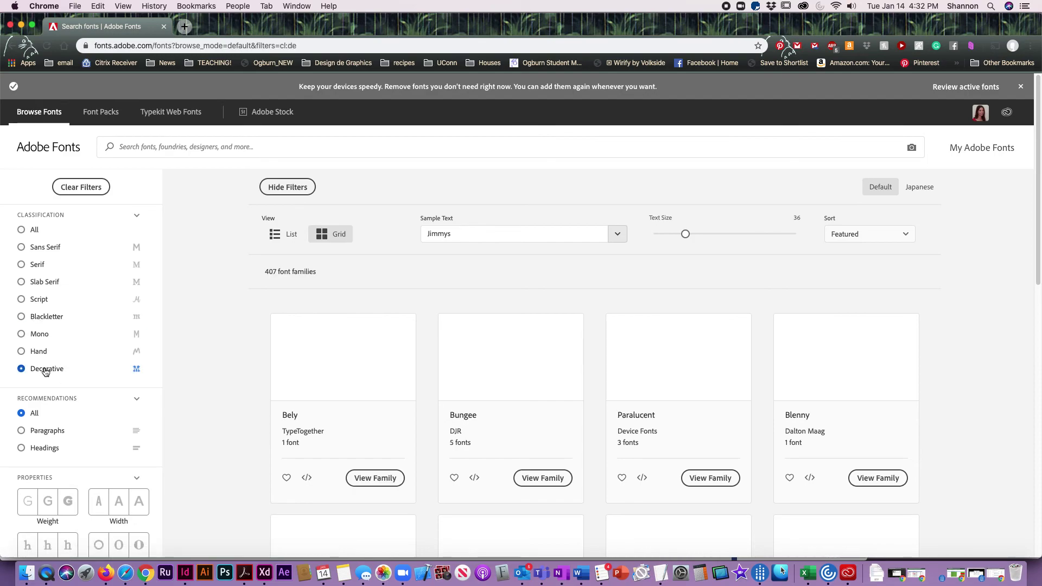
pyautogui.click(38, 354)
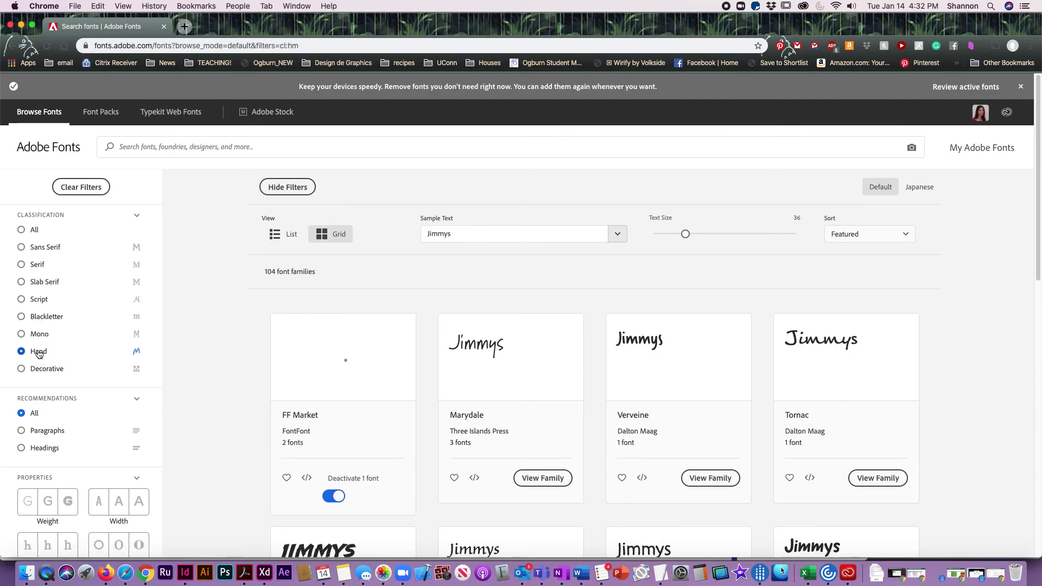